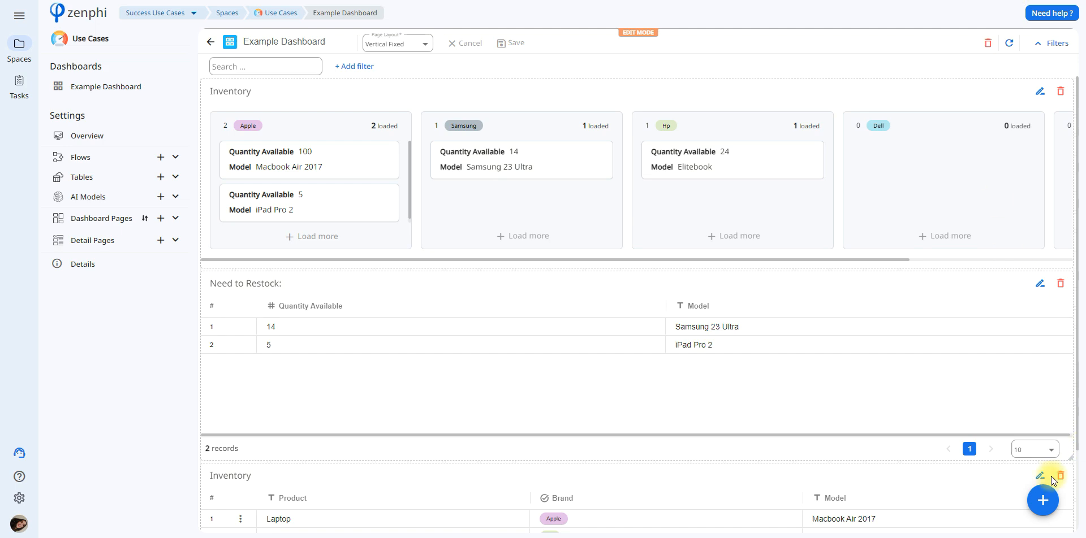
Step: Open the selection of widget types for a new widget on the Example Dashboard
click(1042, 500)
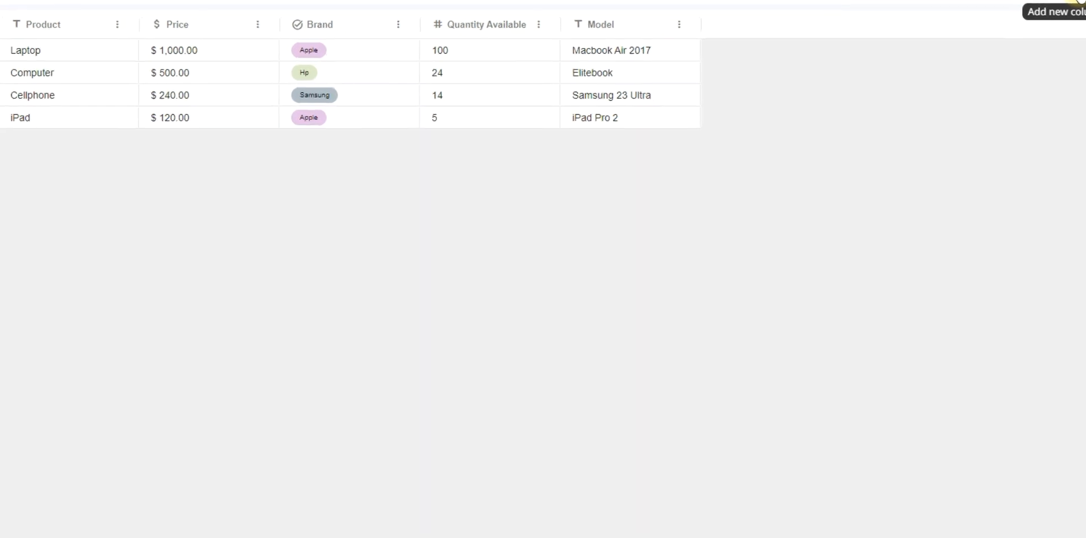
Step: Examine the column types offered for a new column in the Products table, and close the dialog without adding one
click(1018, 2)
click(624, 291)
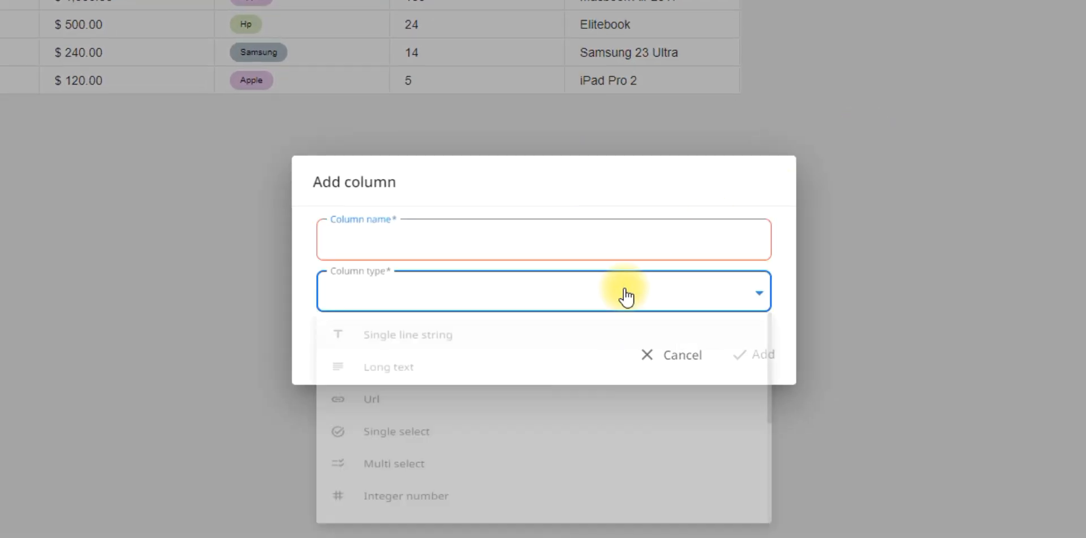
drag(769, 333, 769, 451)
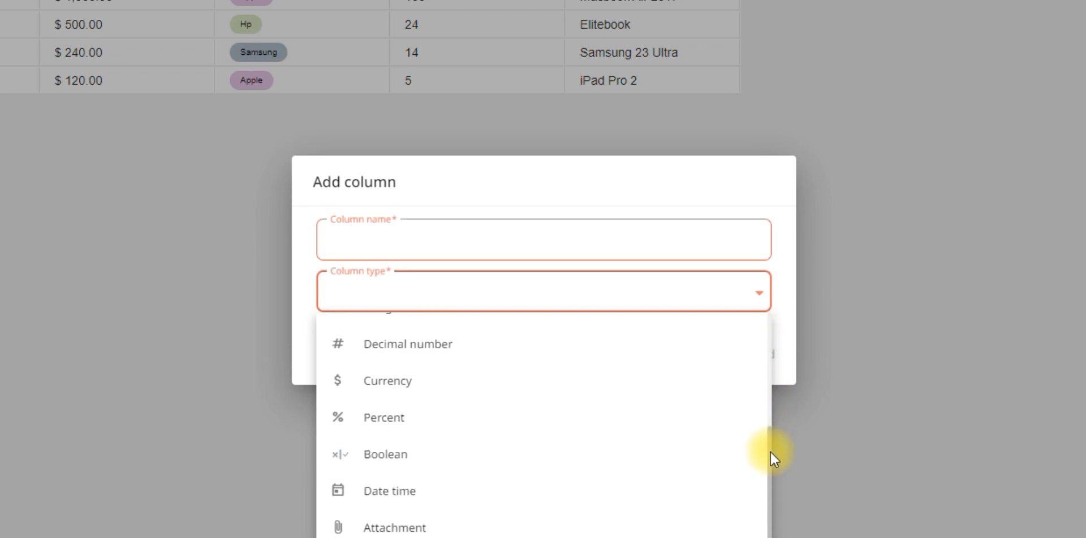
click(624, 247)
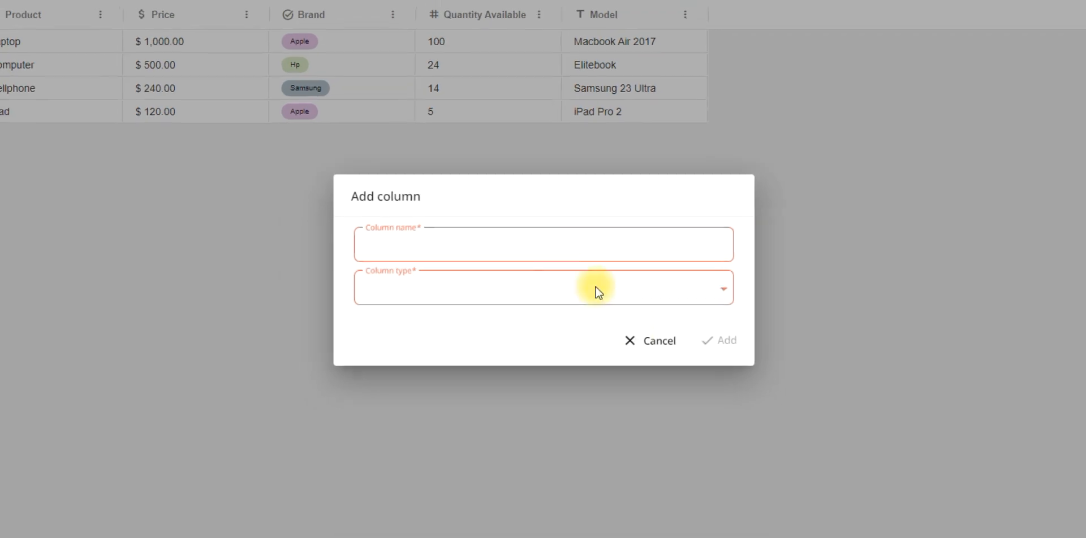
click(629, 335)
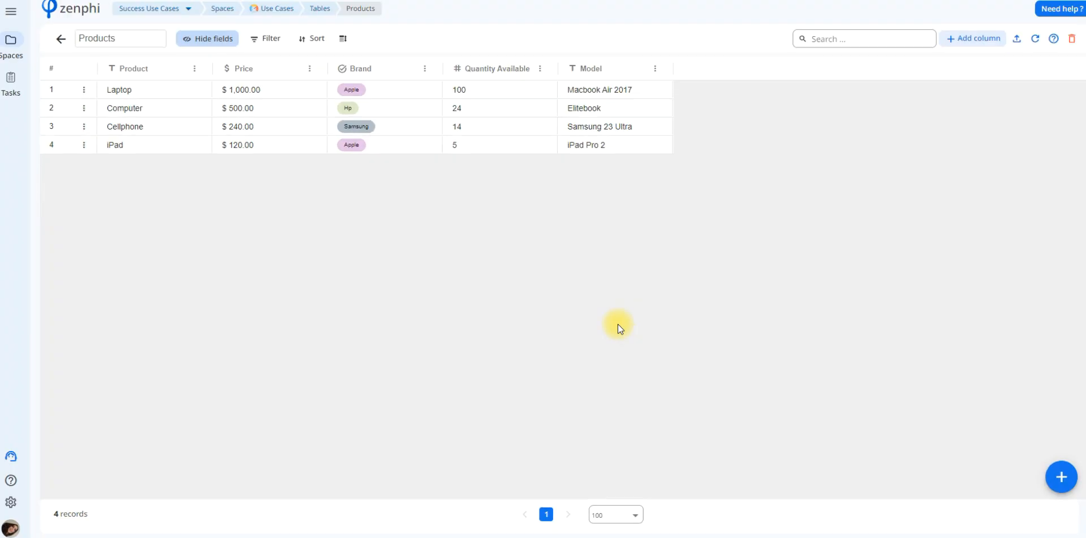
click(1052, 475)
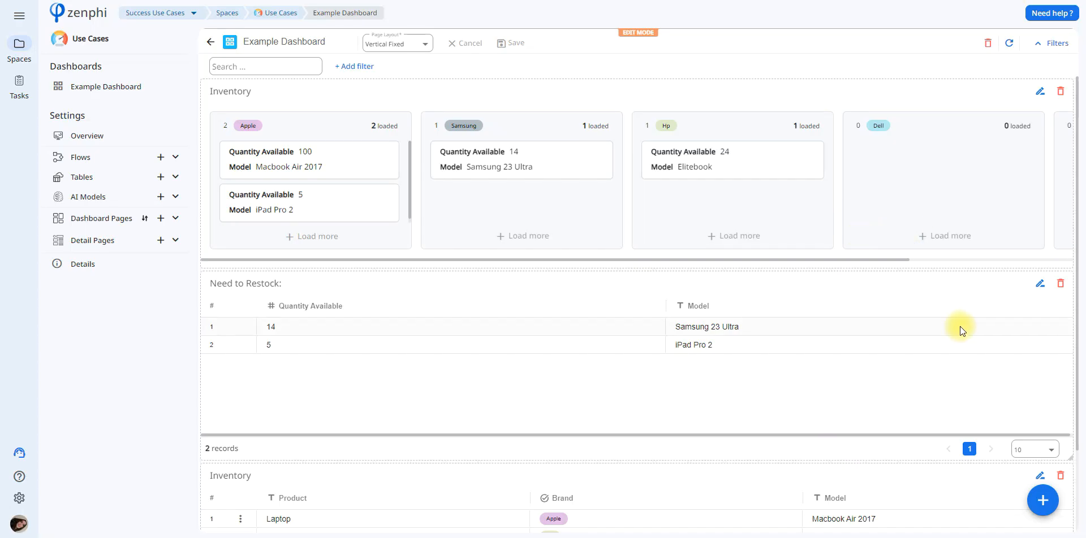
Step: Add a Grid widget to the Example Dashboard and title it "Example", keeping the widget title shown
click(1042, 500)
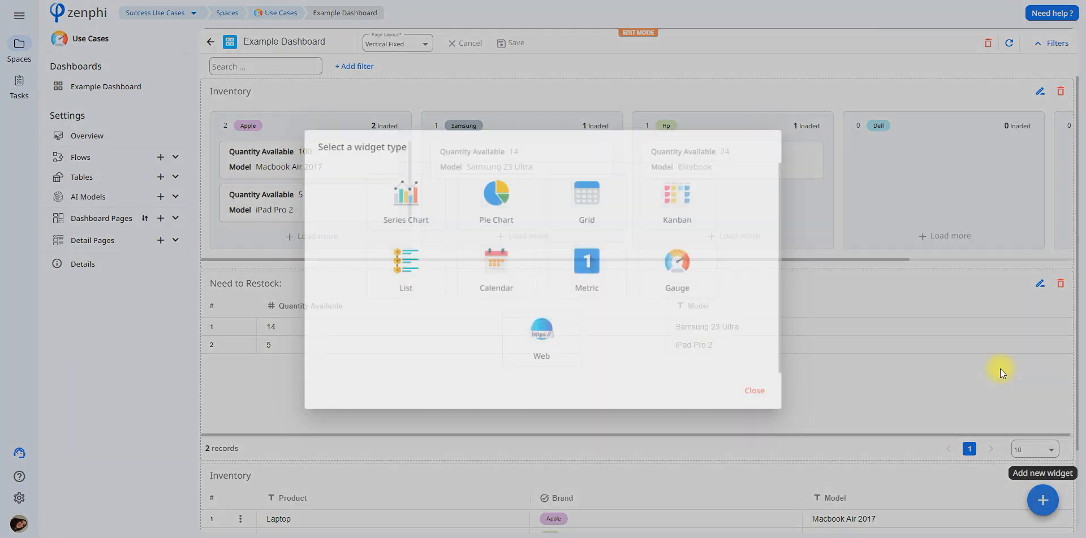
click(590, 210)
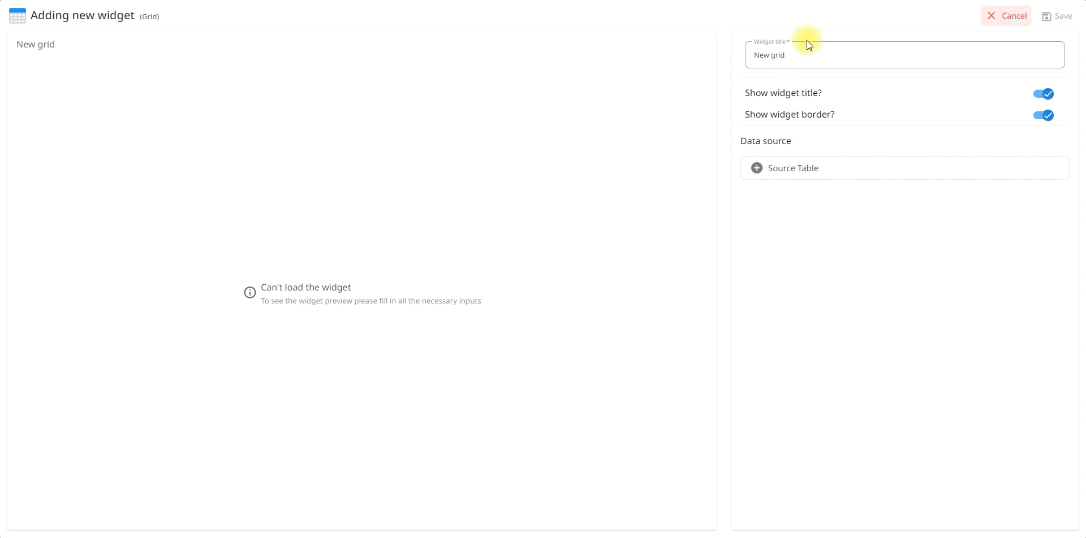
drag(812, 56, 744, 63)
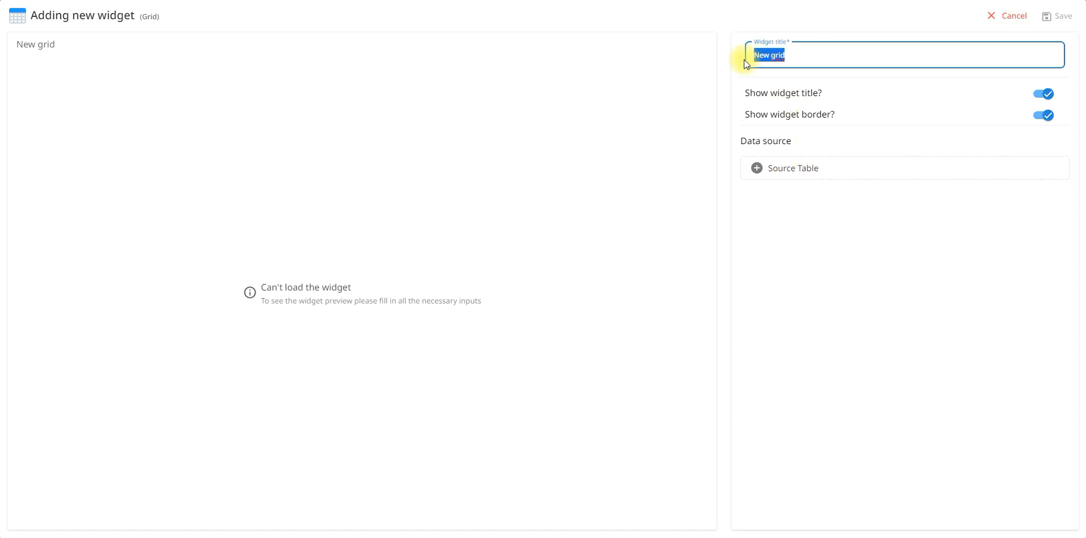
click(800, 75)
drag(800, 55, 714, 59)
text(Example)
click(1043, 94)
click(1044, 95)
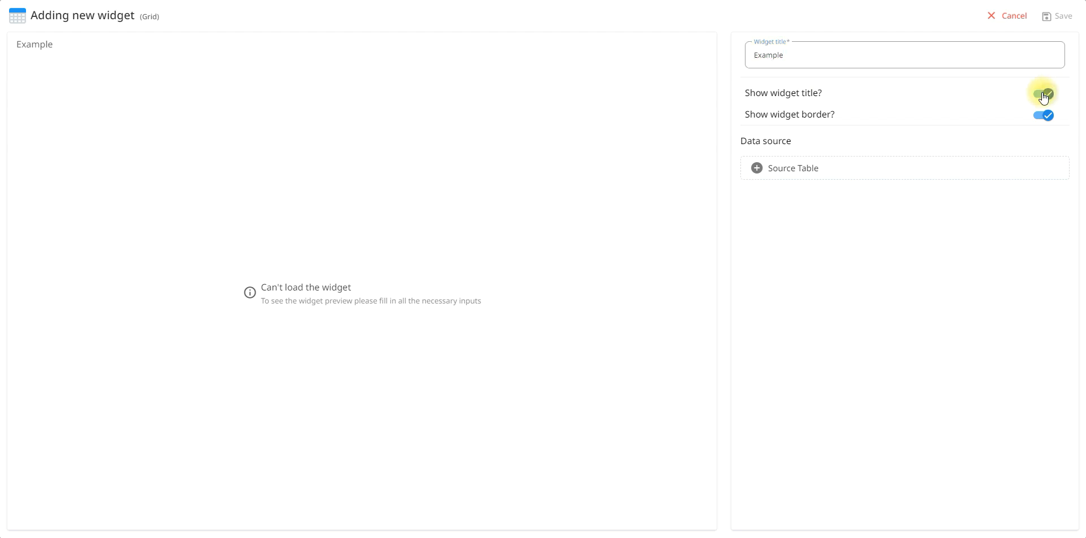
Step: Set the Products table as the grid widget's data source
click(820, 168)
click(681, 264)
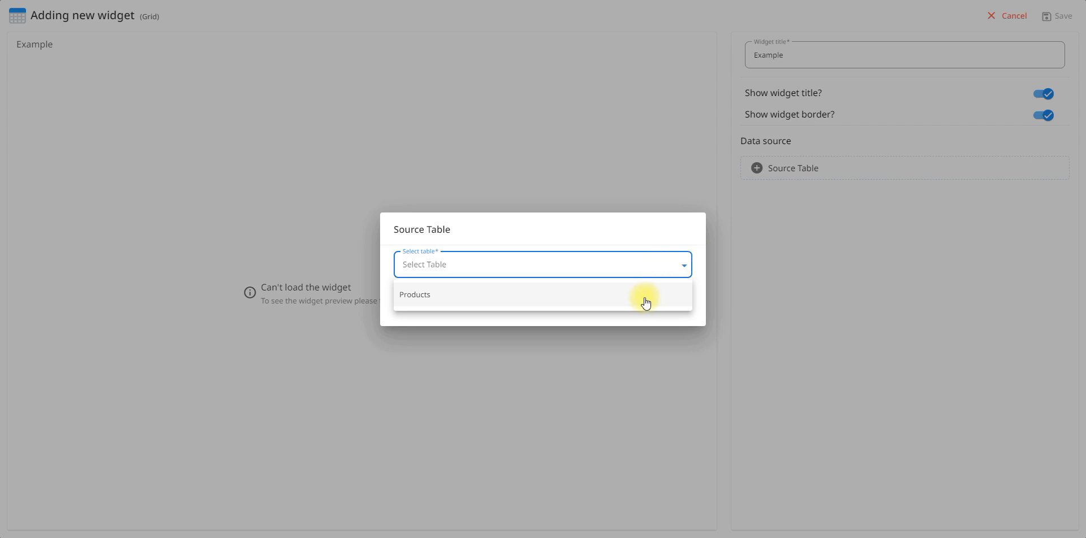
click(603, 297)
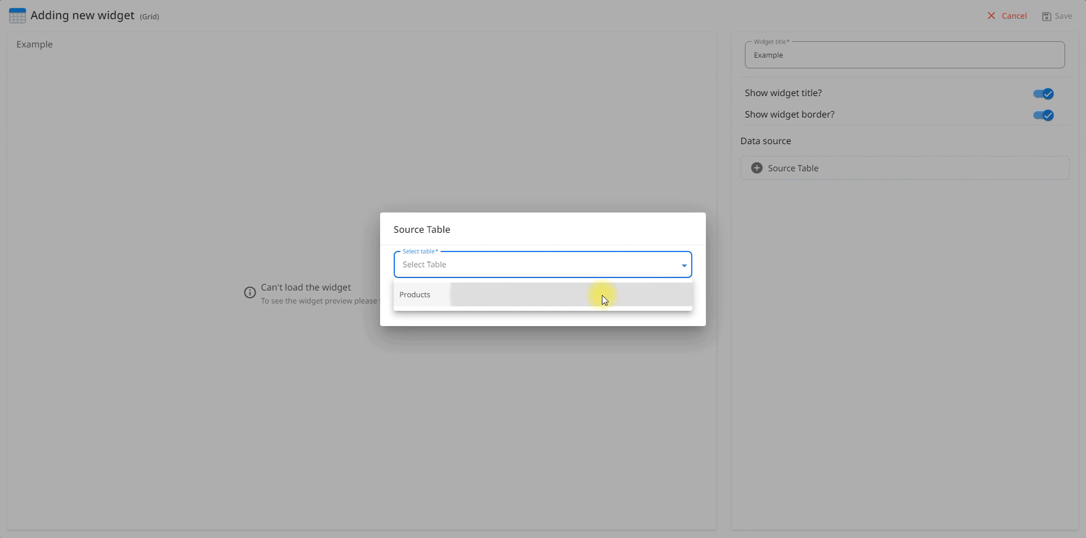
click(679, 305)
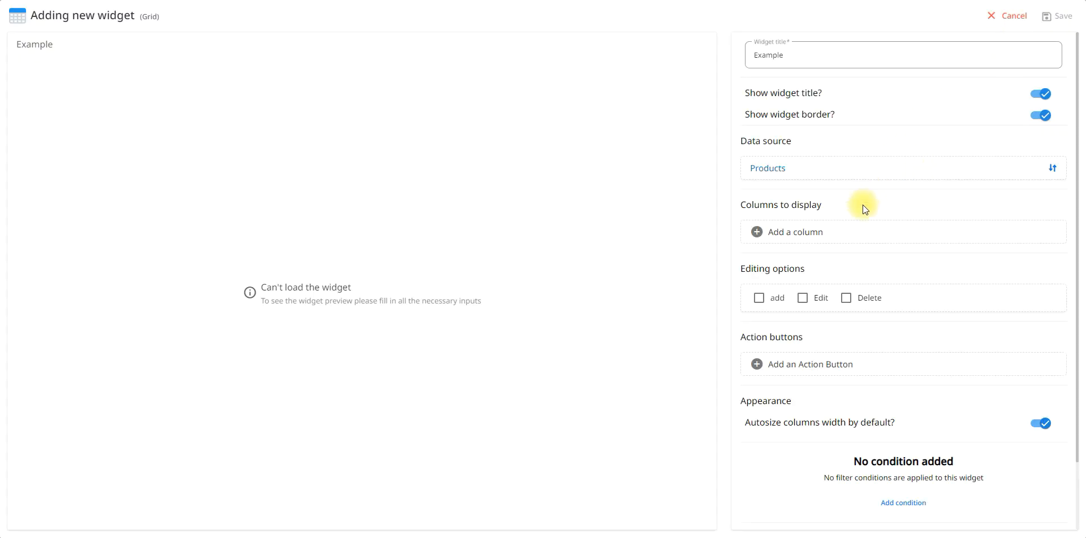
Step: Add the Price and Quantity Available fields as the columns to display in the grid widget
click(830, 236)
click(646, 266)
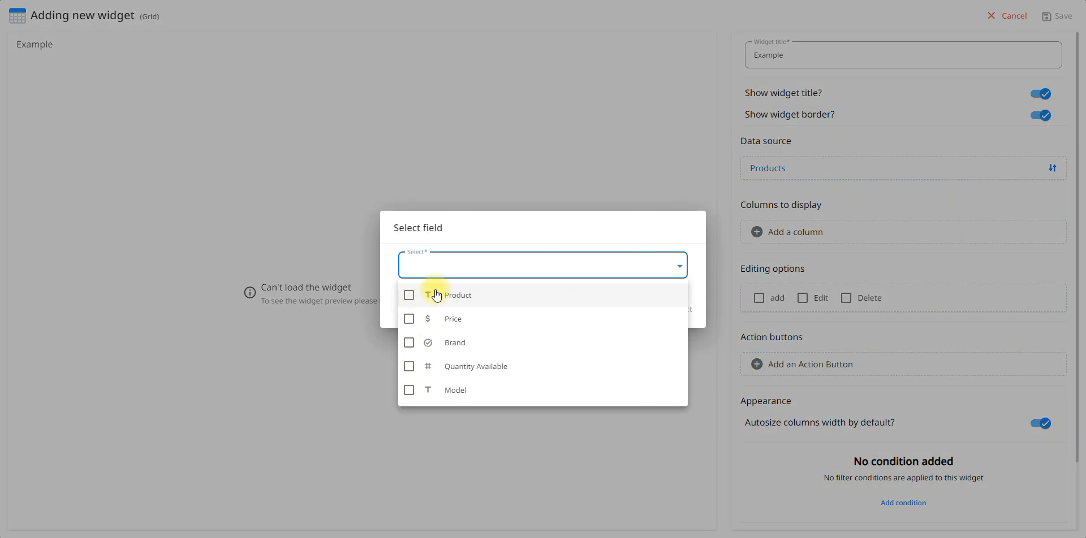
click(414, 366)
click(408, 316)
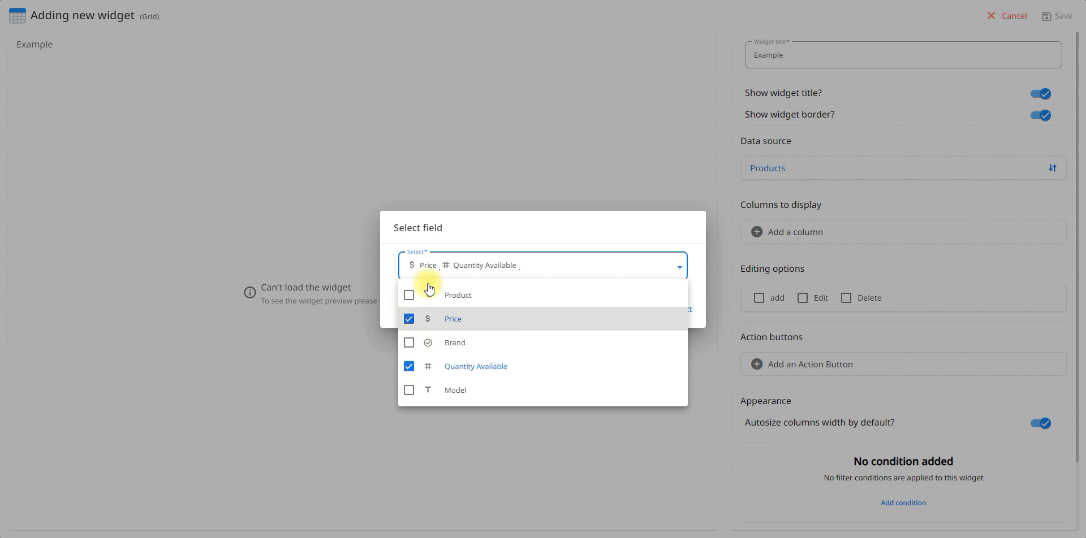
click(459, 242)
click(673, 310)
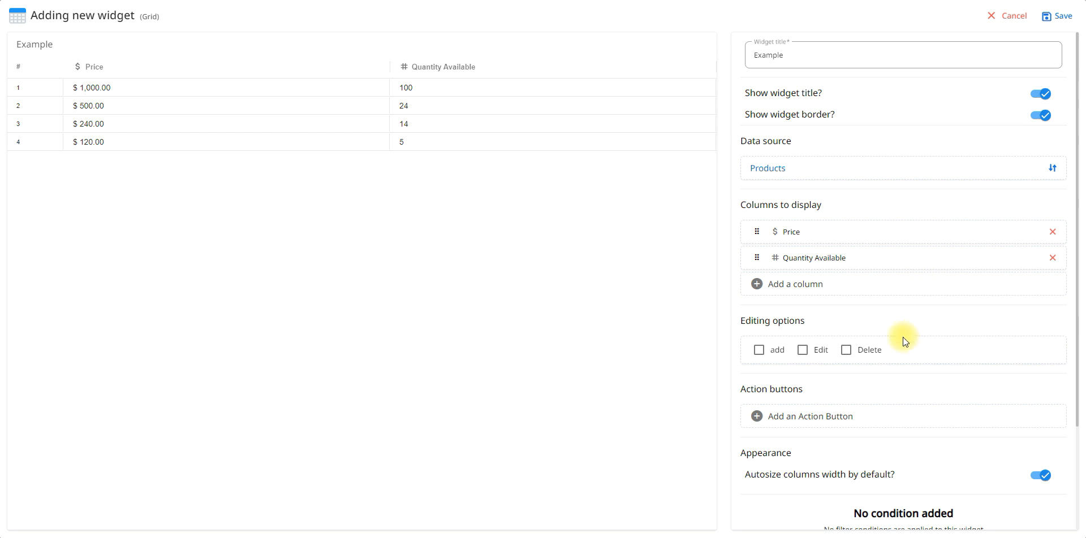
Step: Add an action button that runs the Update Product Info flow, and open that flow's trigger in the designer
click(800, 418)
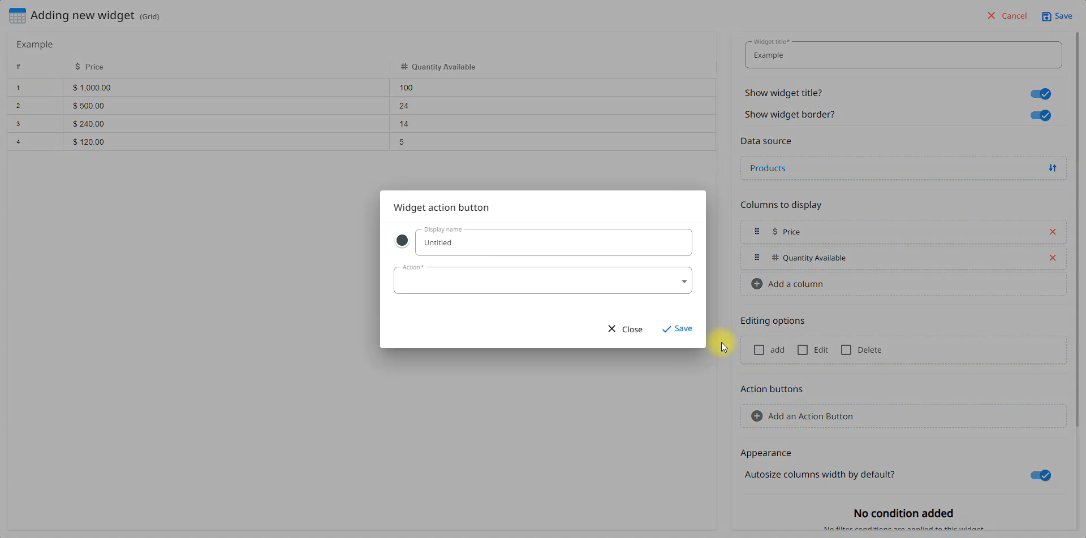
click(666, 291)
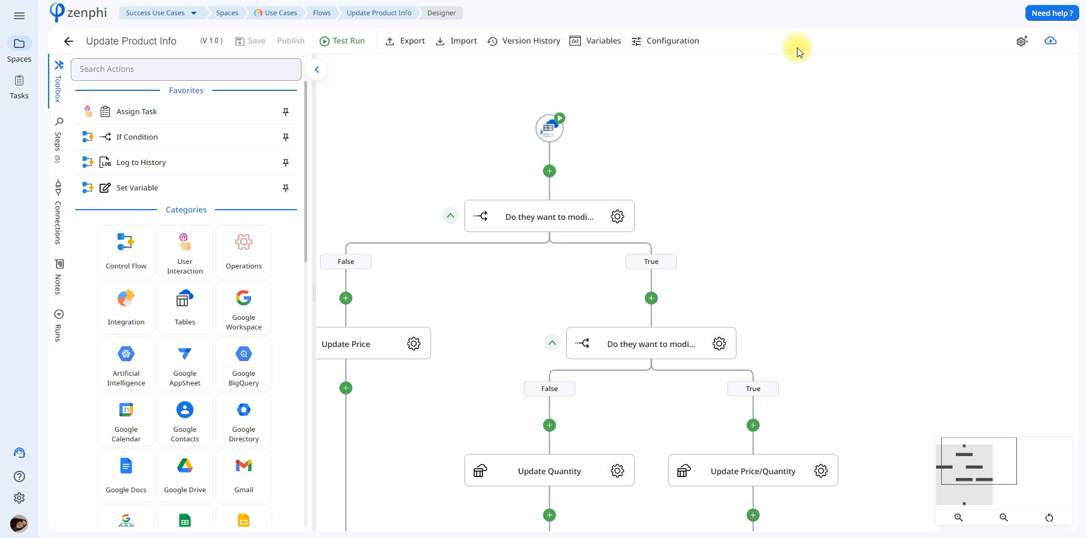
click(549, 129)
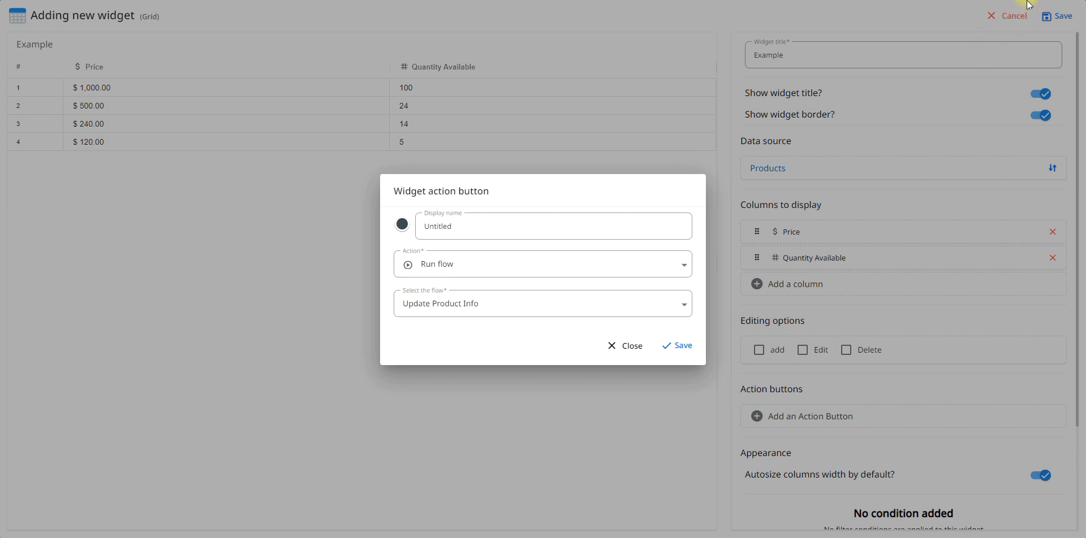
Step: Change the widget action button's colour to pink
click(447, 228)
double_click(447, 229)
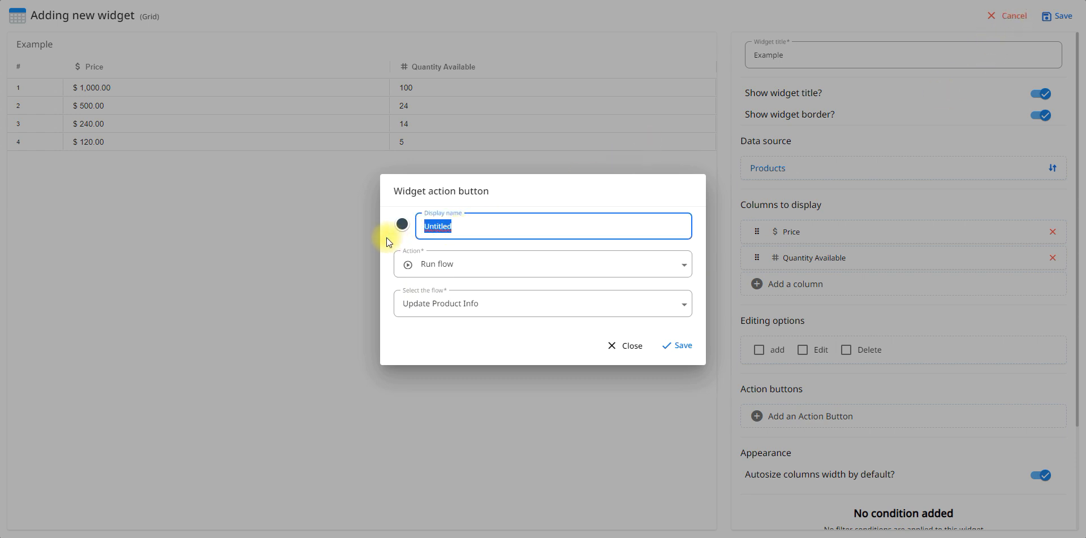
click(402, 224)
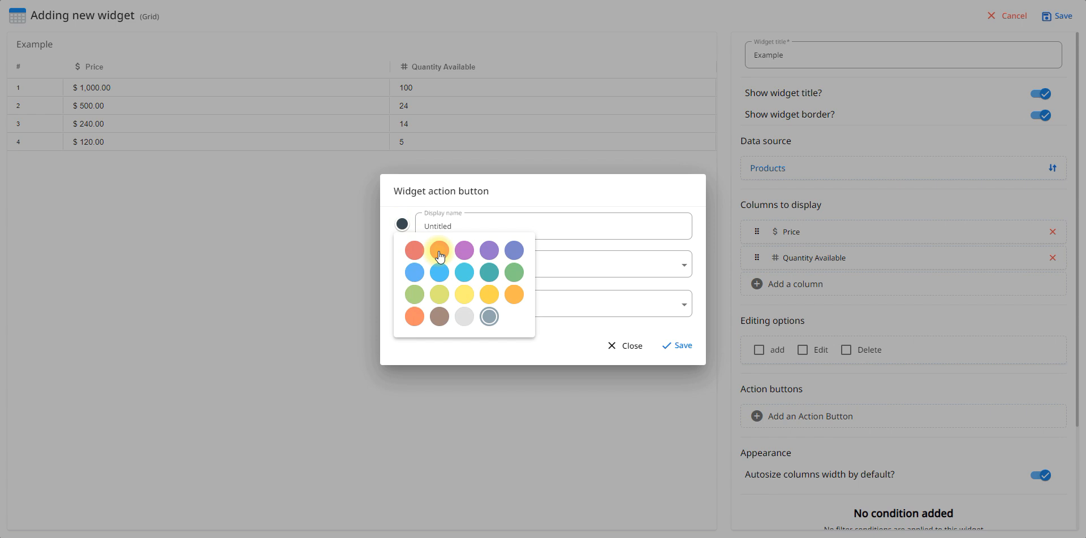
click(440, 253)
click(460, 251)
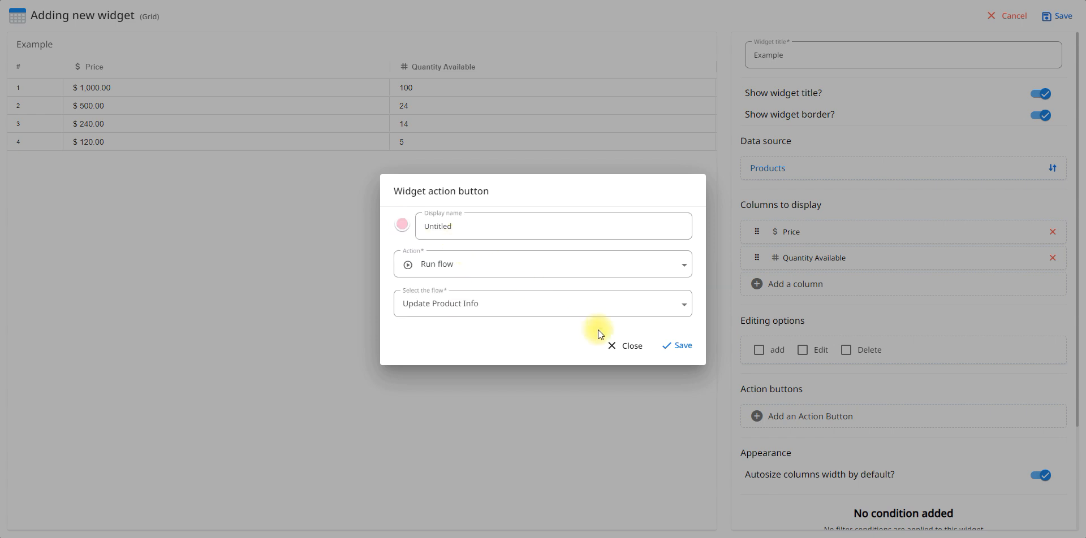
Step: Switch the widget action button's action from running a flow to opening a detail page
click(567, 271)
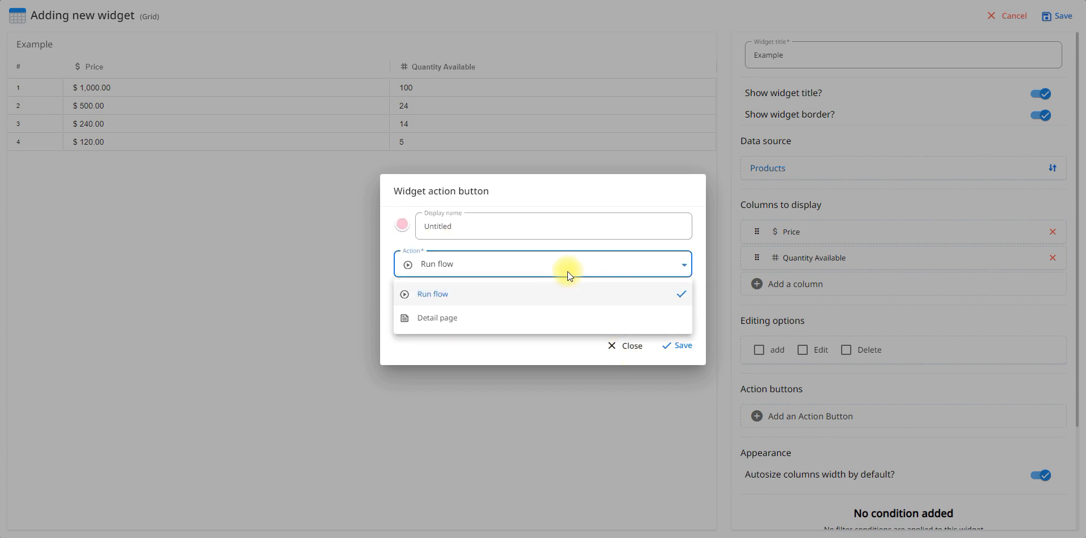
click(518, 321)
click(520, 305)
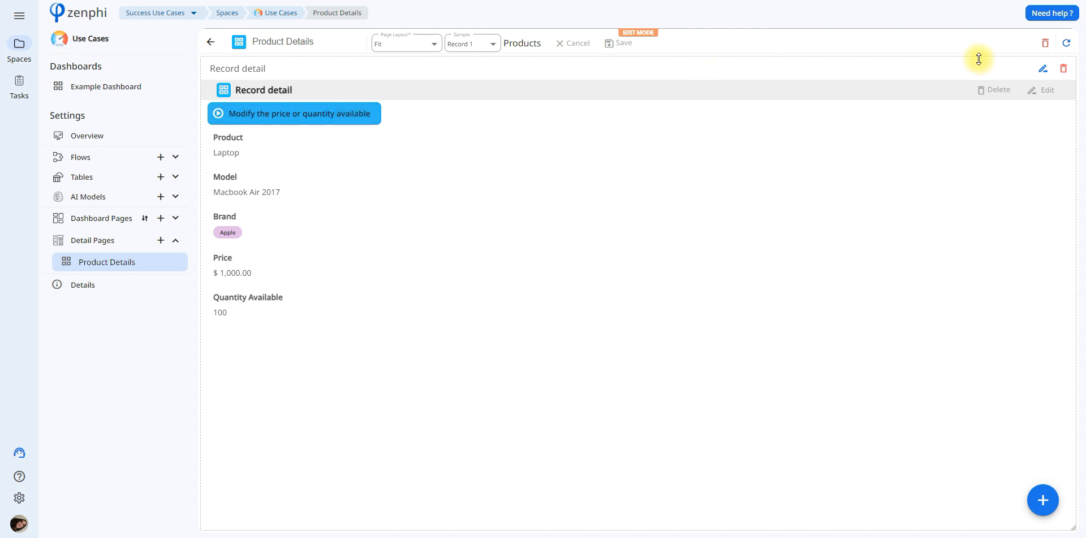
Step: Open the Record detail widget on the Product Details page for editing and examine its options, layouts, items and filter conditions
click(1042, 70)
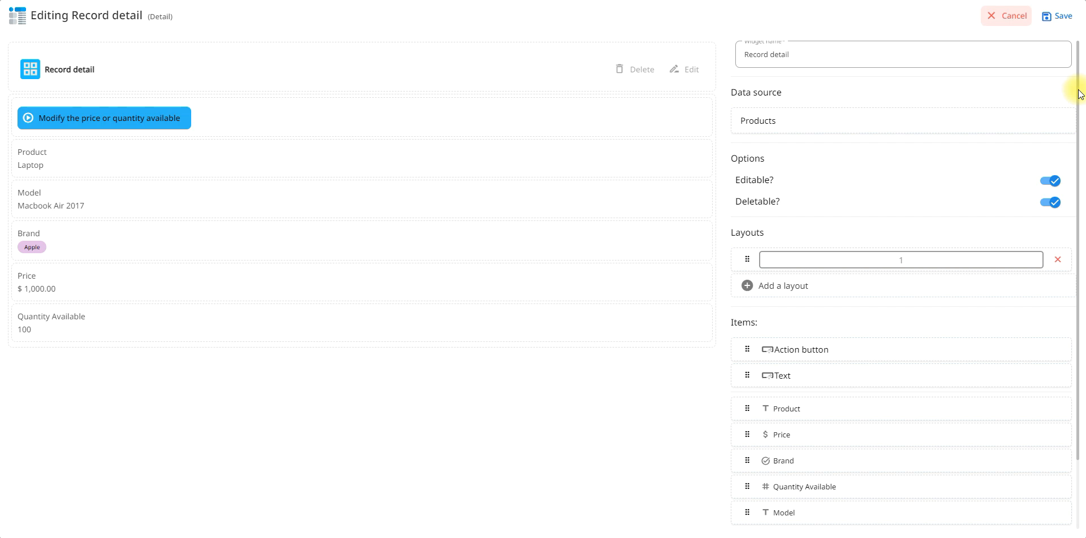
scroll(1077, 96, down, 1)
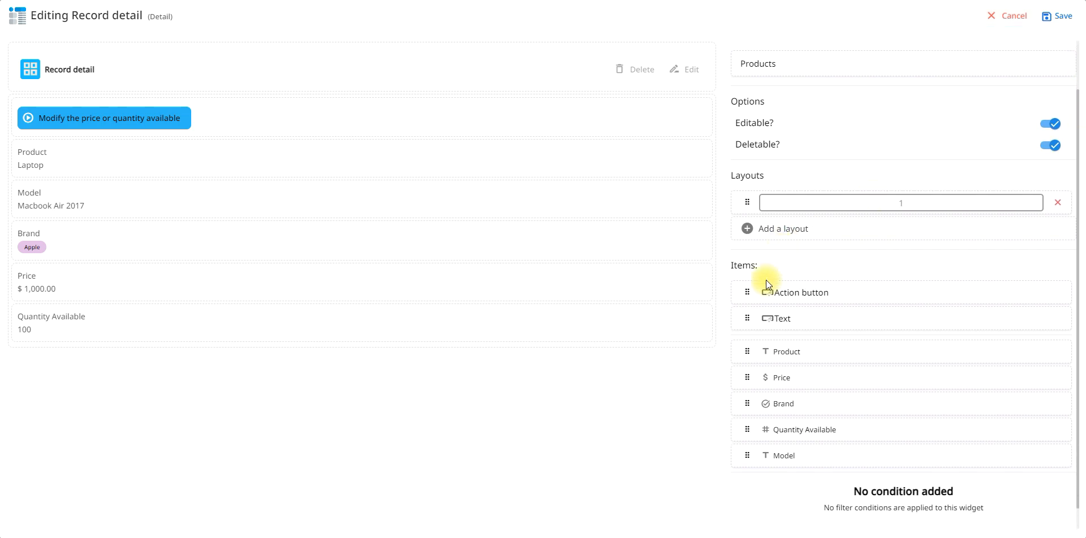
drag(745, 293, 789, 339)
drag(754, 378, 821, 351)
drag(821, 357, 837, 375)
scroll(902, 483, down, 1)
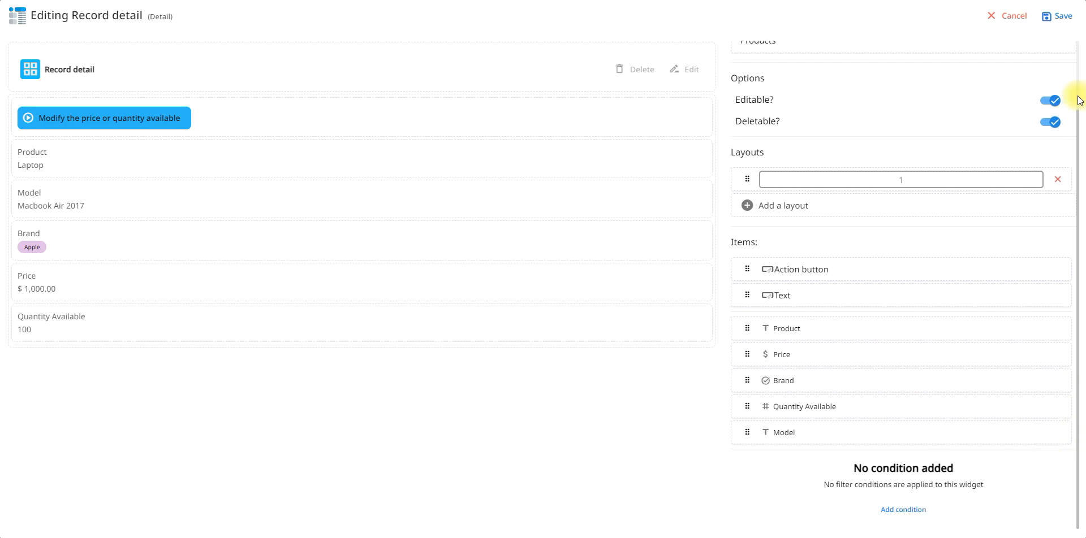
drag(1078, 117, 1067, 65)
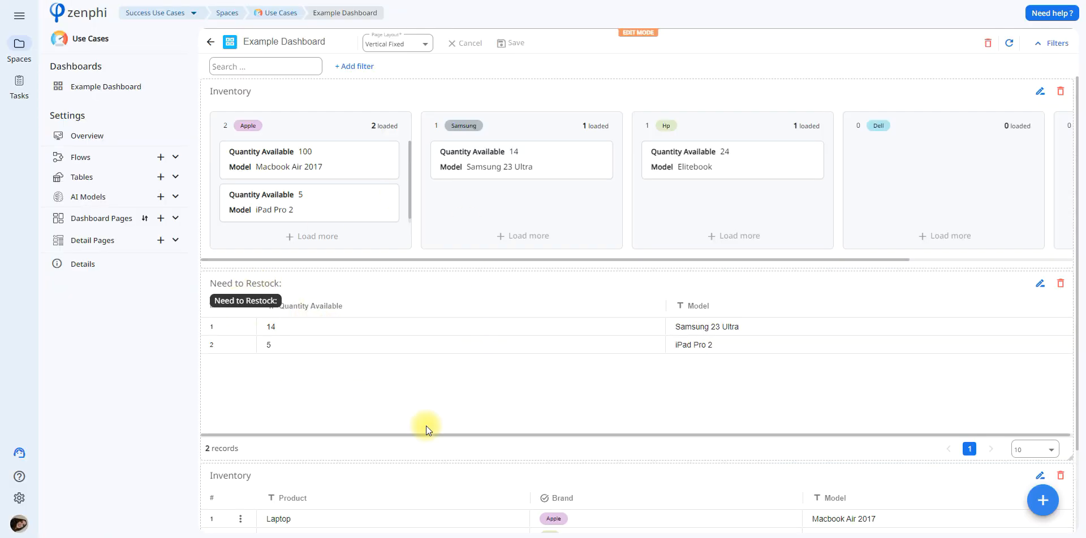
Step: Open the Need to Restock grid and the Inventory kanban board for editing to examine their settings
click(1039, 284)
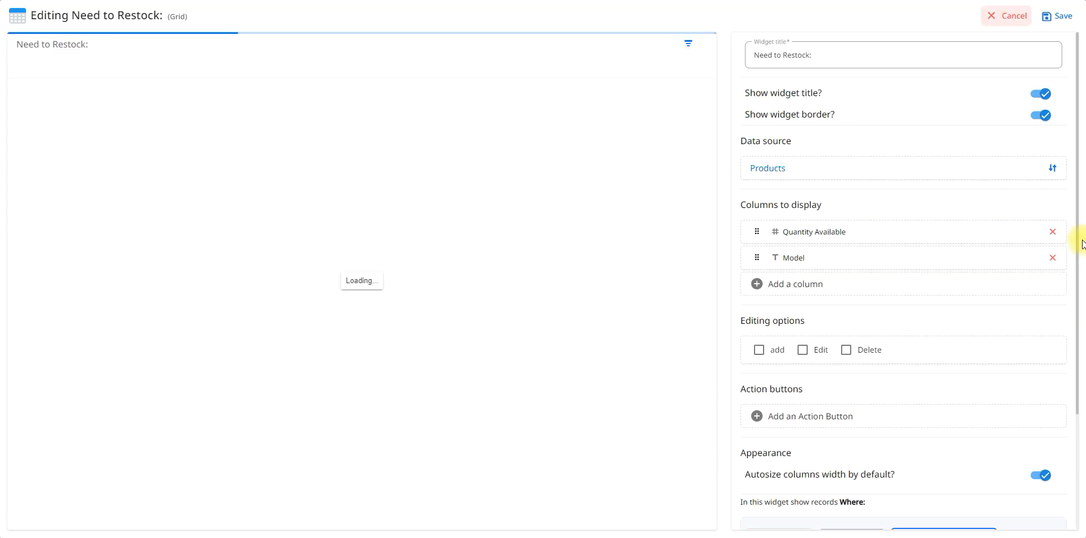
drag(1080, 244, 1078, 303)
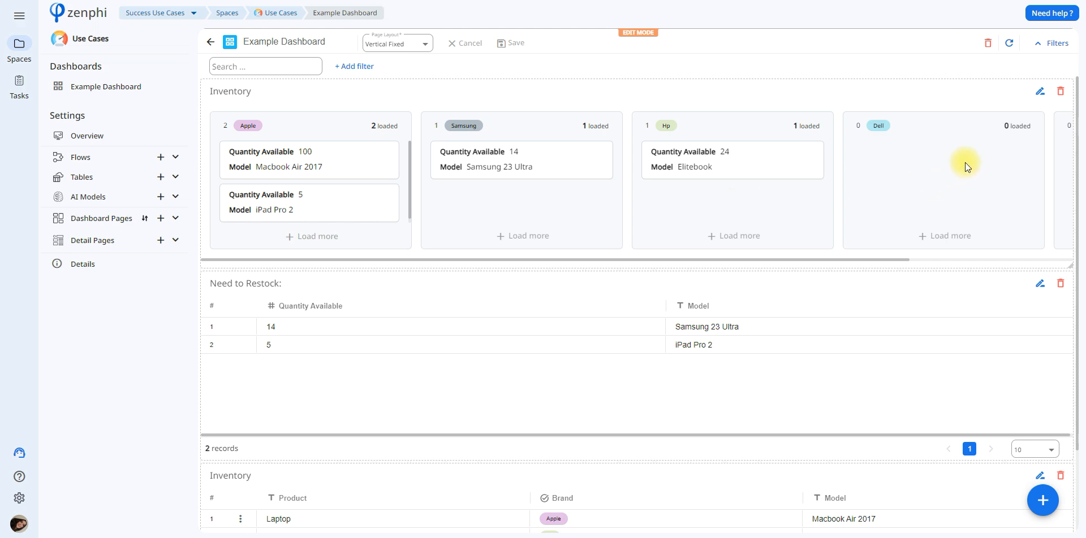
click(1038, 93)
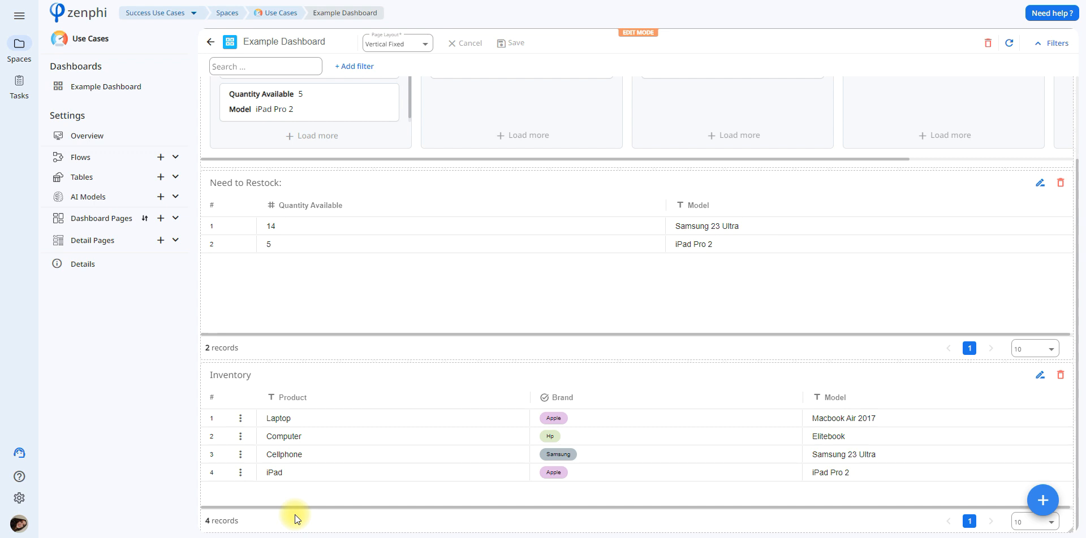
Step: Open the More Info detail page for the Laptop record in the Inventory grid
click(241, 419)
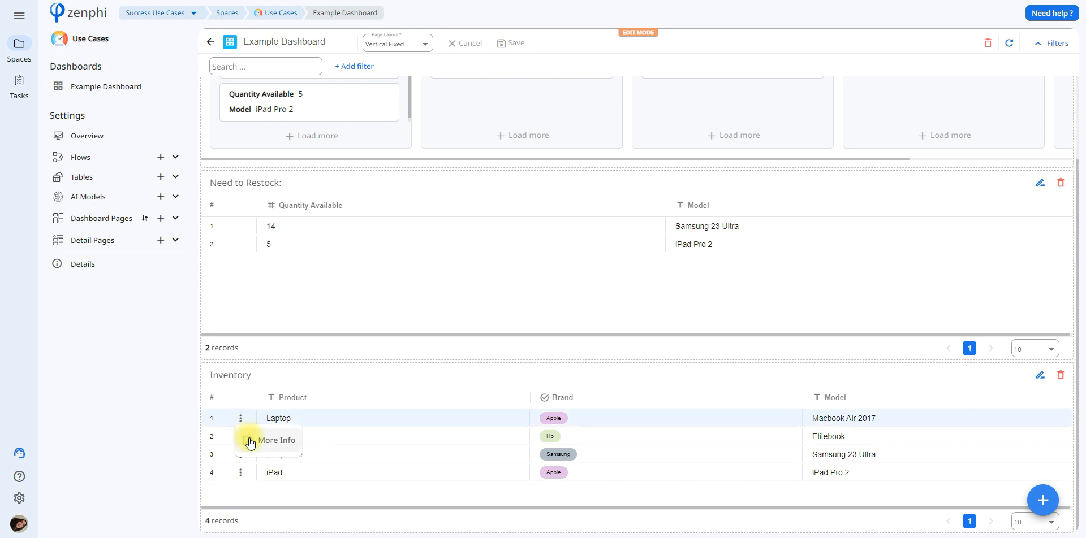
click(252, 440)
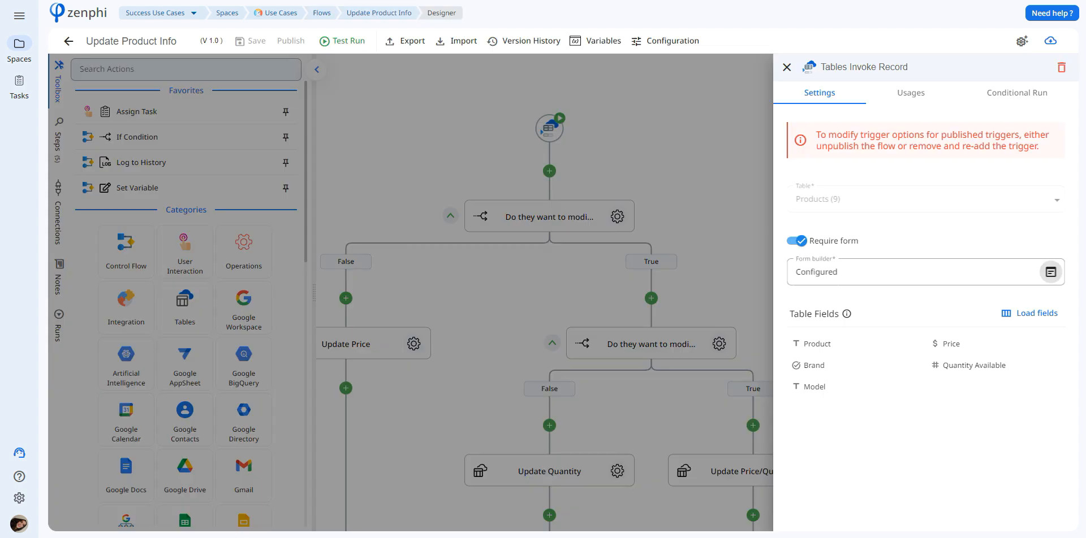
Step: Open the form of the Update Product Info flow's Tables Invoke Record trigger and examine its first section
click(1050, 273)
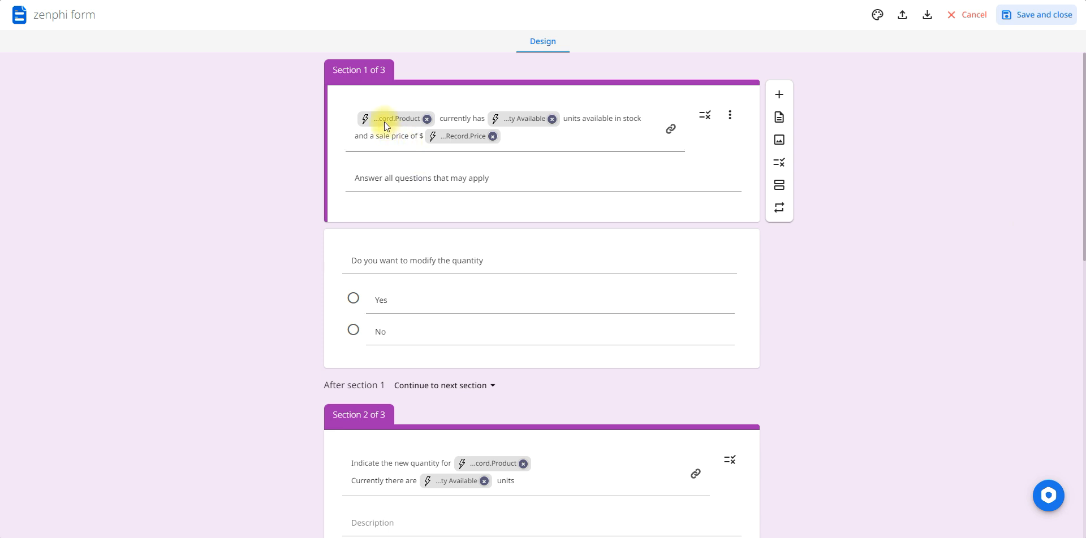
mouse_move(383, 122)
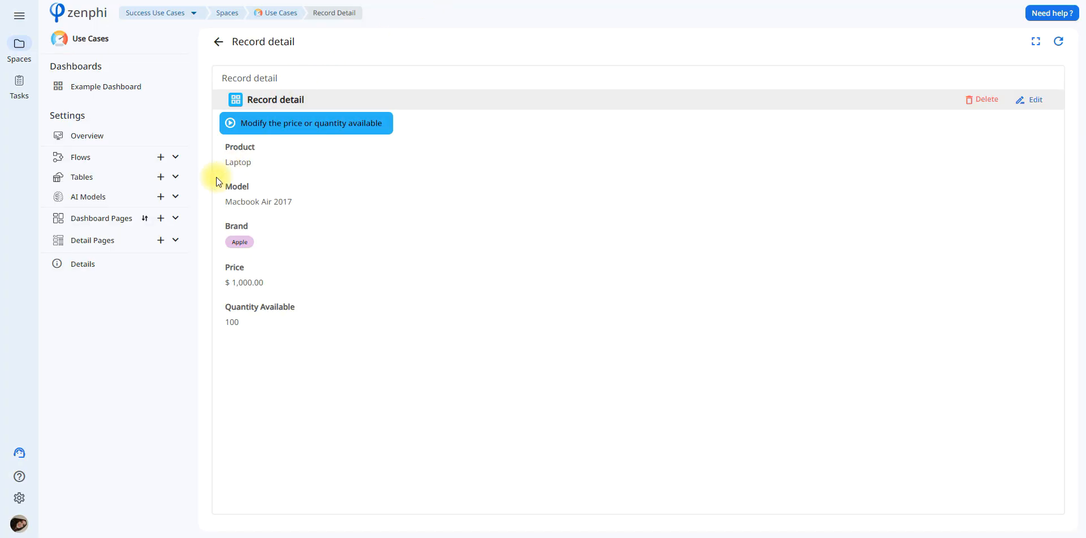
Step: Return from the Laptop record's detail page to the Inventory grid on the Example Dashboard
click(219, 42)
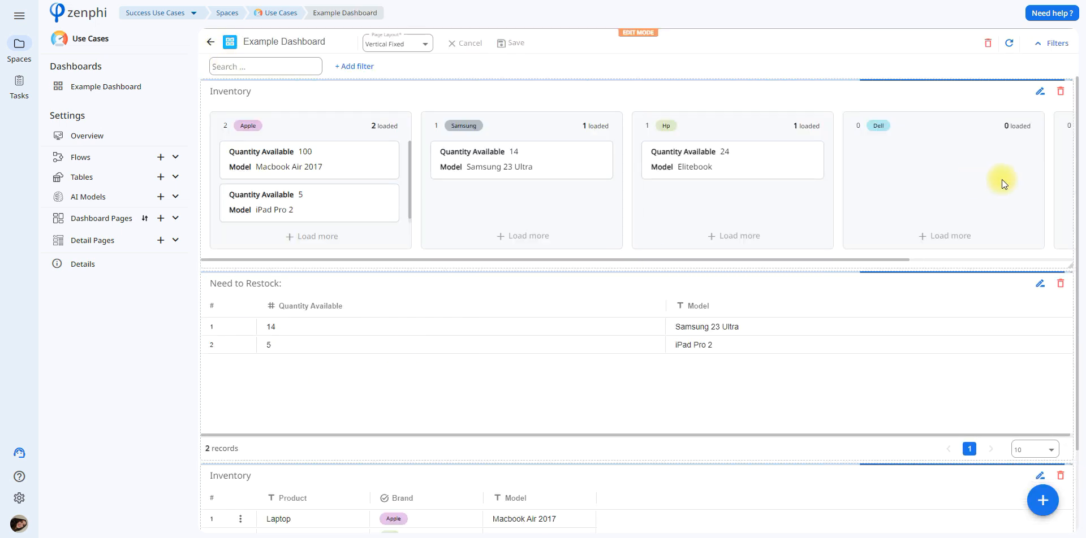
drag(1079, 256, 1079, 373)
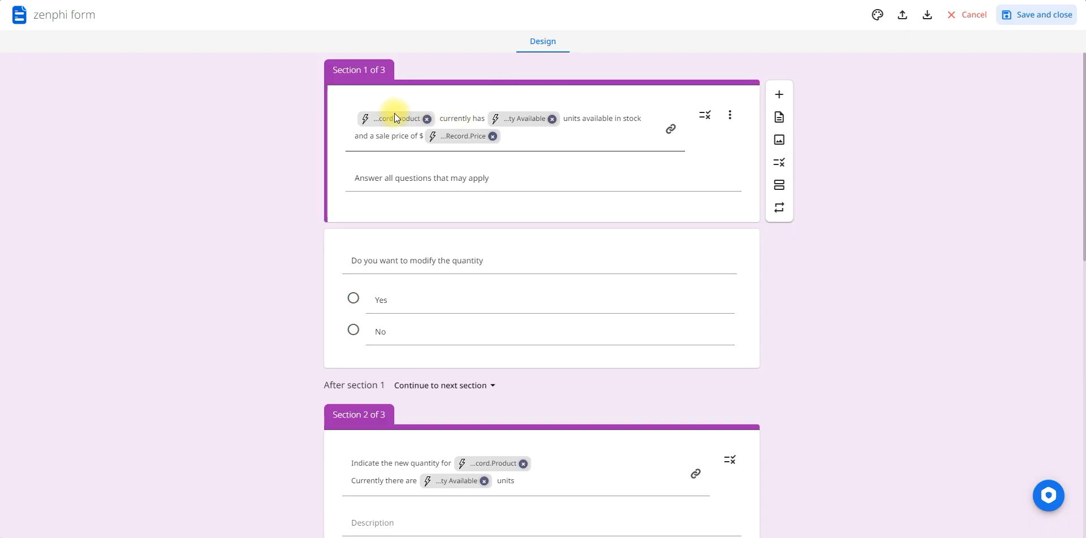
Step: Examine the current-record values and second section of the Update Product Info form, and leave the form and its trigger settings without saving
mouse_move(531, 115)
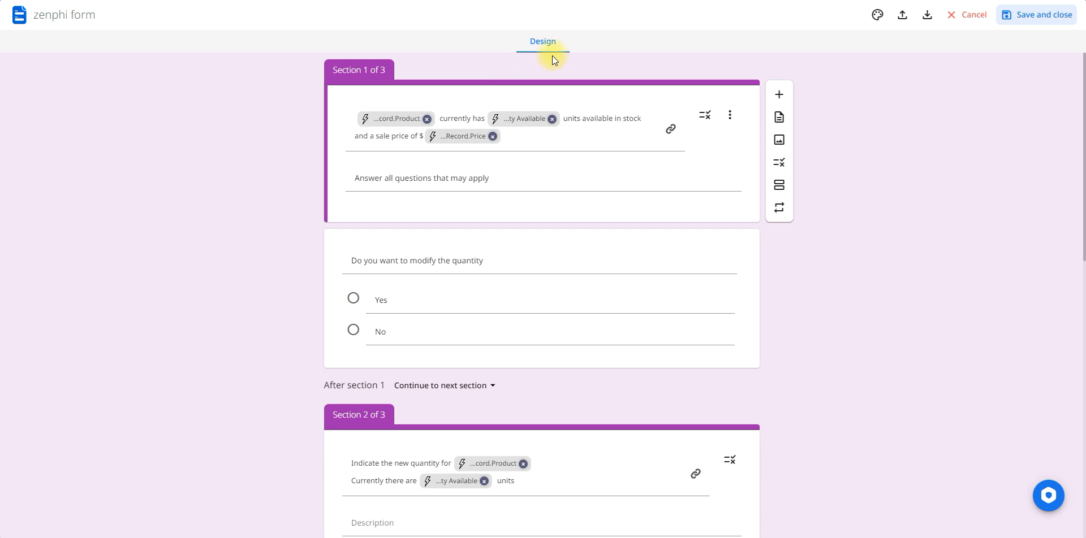
mouse_move(474, 137)
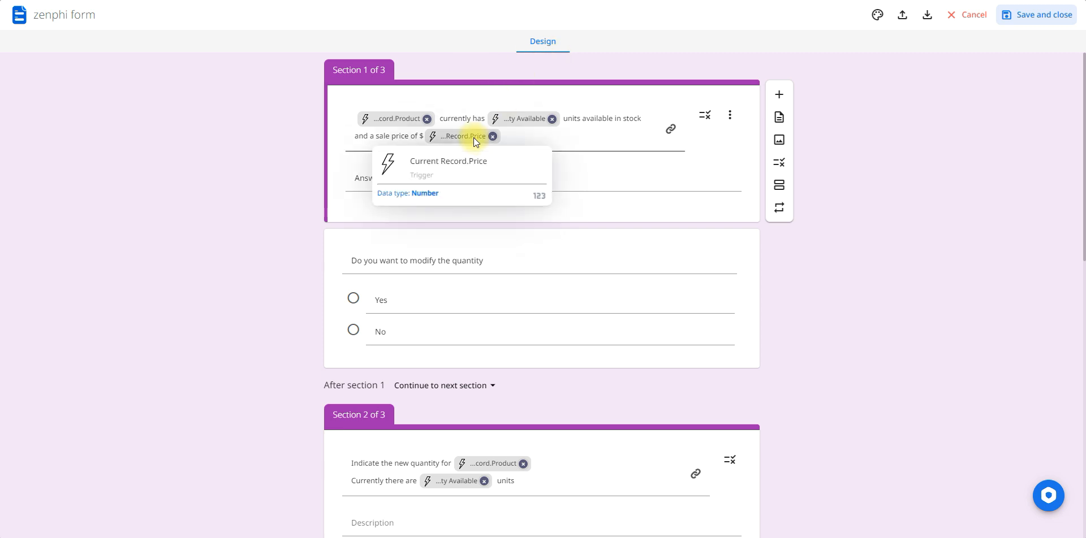
drag(1079, 223, 1080, 337)
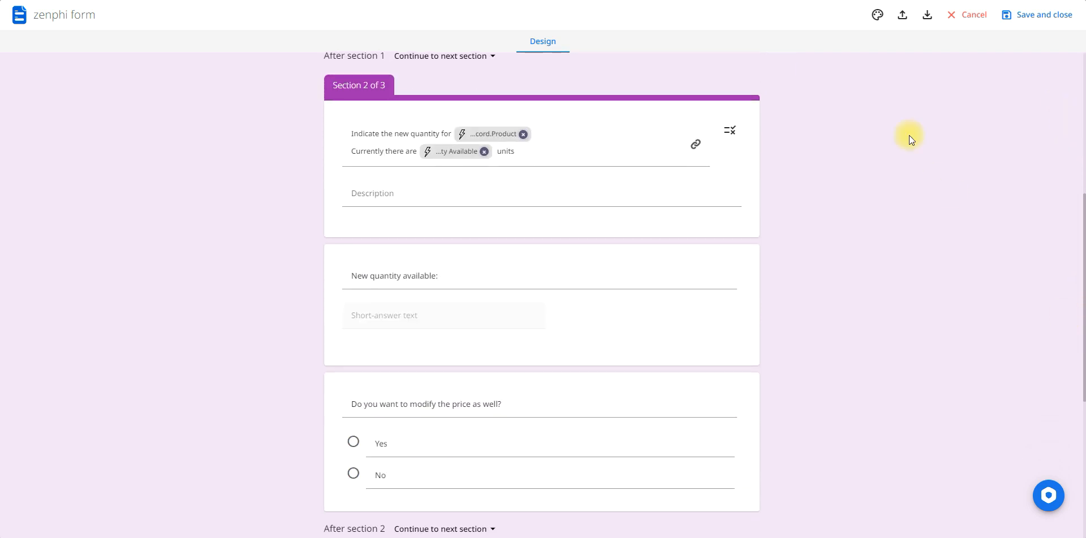
click(969, 23)
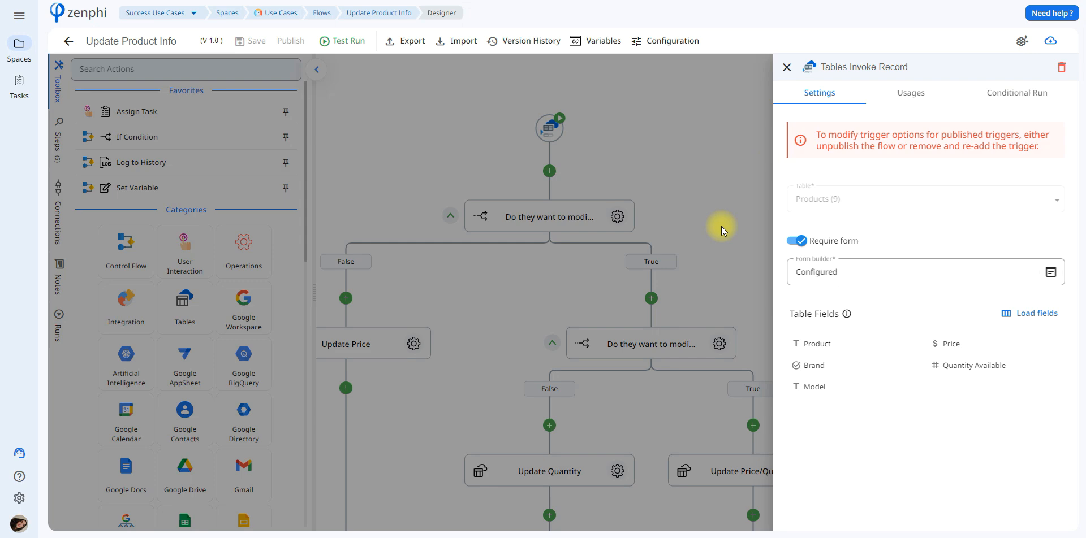
click(722, 226)
Step: Open the Laptop record's More Info page, run the Modify the price or quantity available action and advance past the form's first section
scroll(812, 328, down, 3)
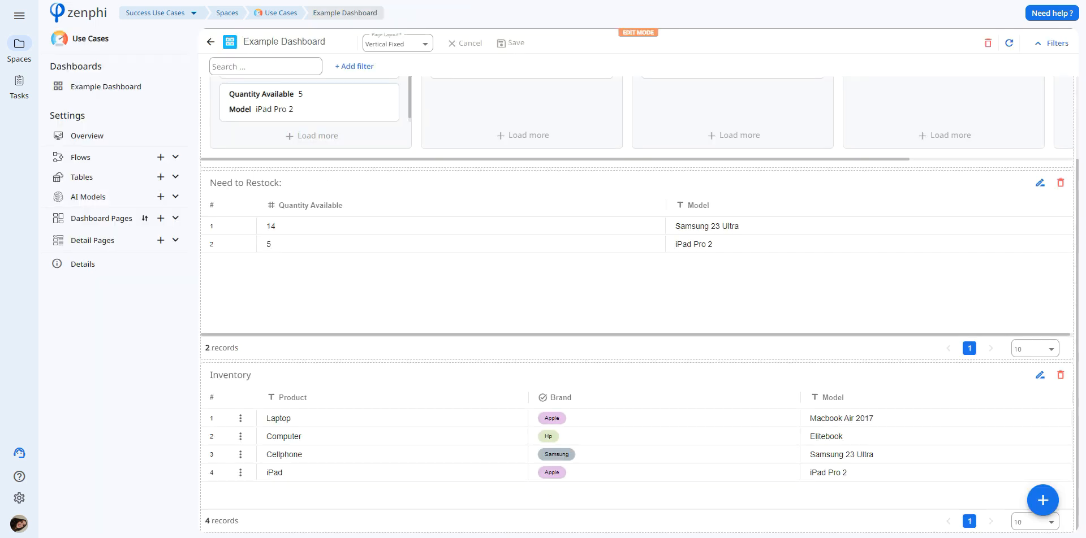
click(239, 422)
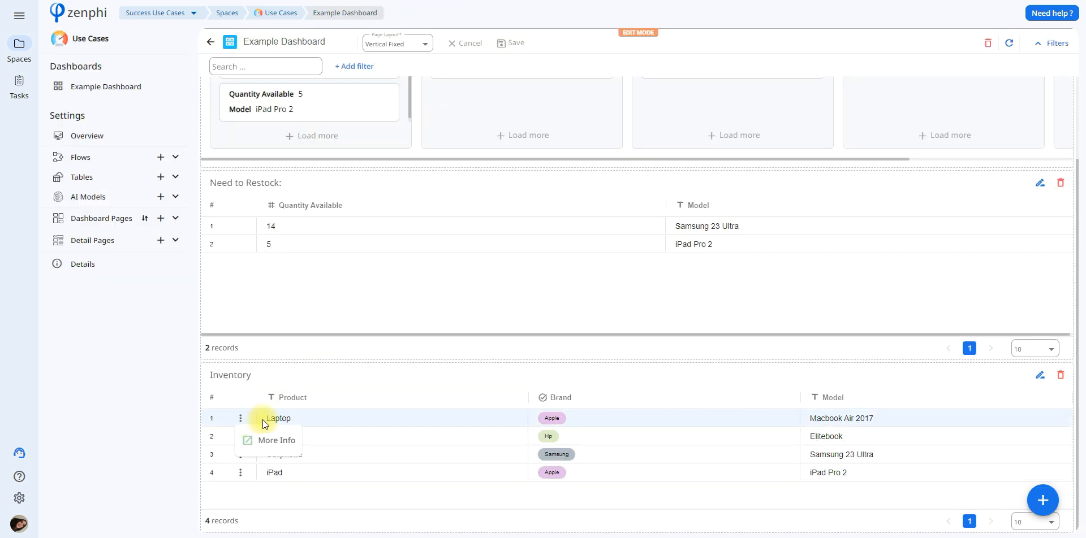
click(264, 440)
click(349, 135)
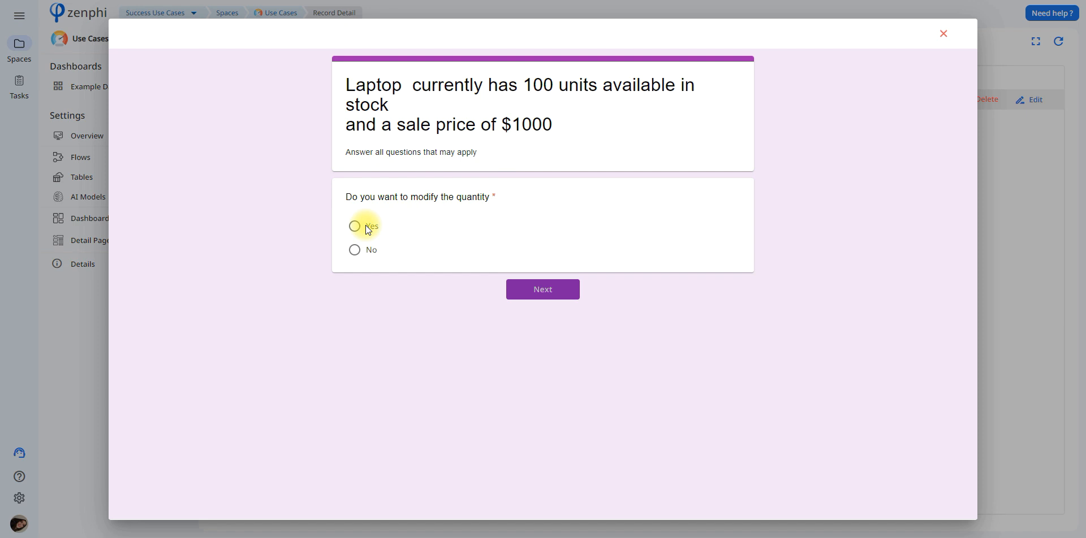
click(521, 286)
click(402, 194)
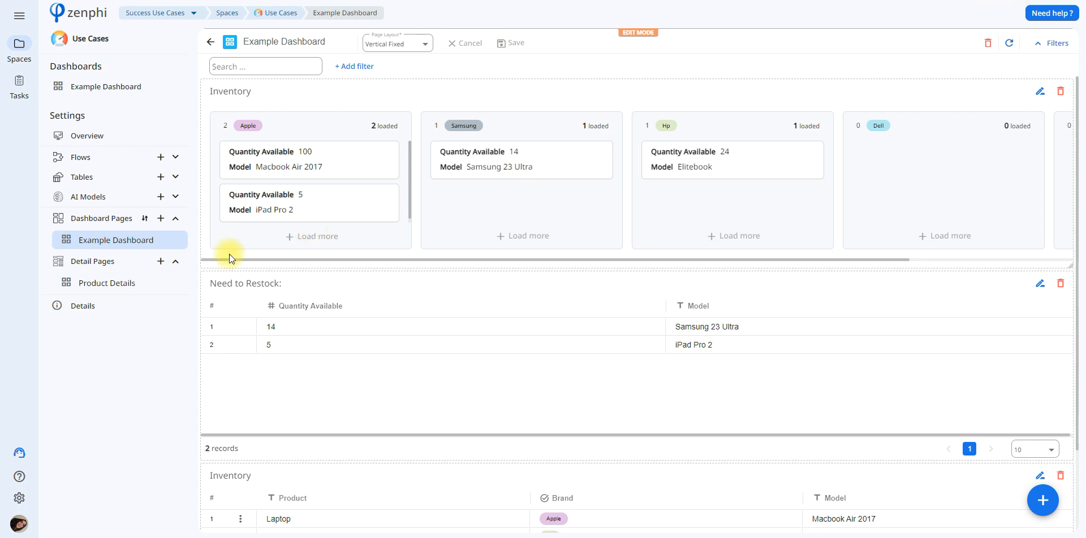
Step: Create a new dashboard page named Test Dashboard
click(157, 226)
click(502, 301)
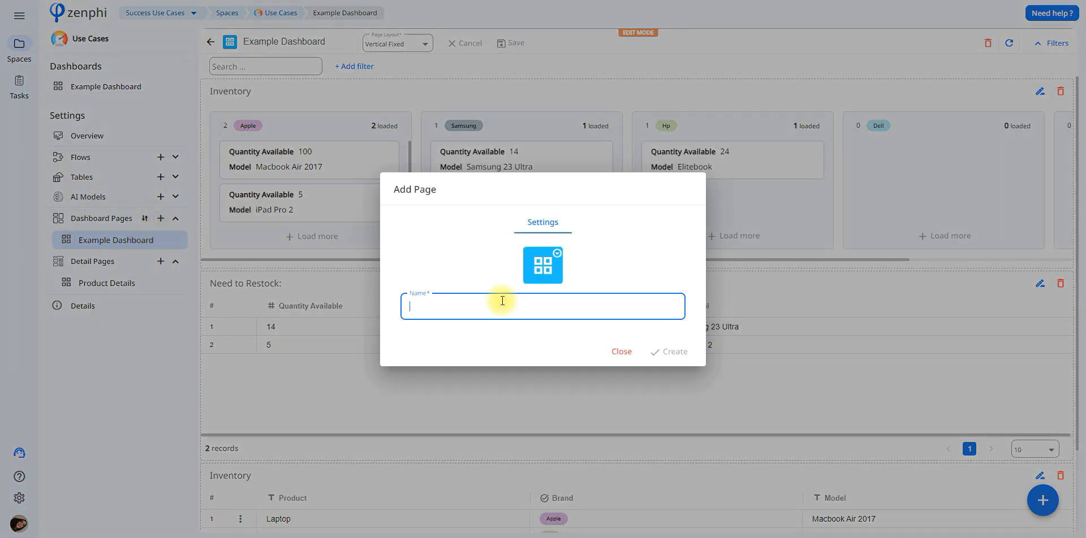
text(Test Dashboard)
key(Return)
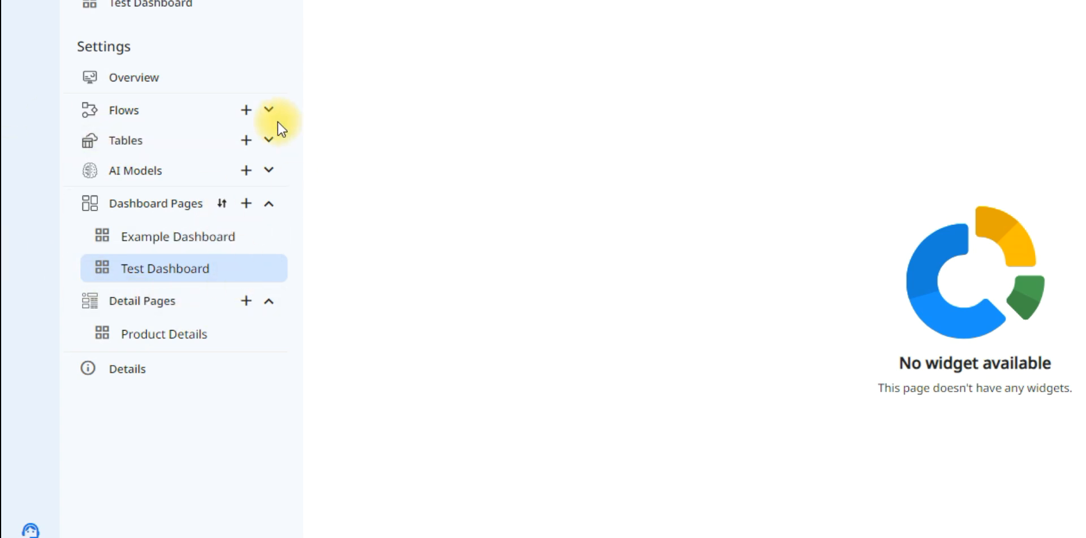
Step: View the Example Dashboard and the Test Dashboard in turn, and return to the Example Dashboard
click(167, 2)
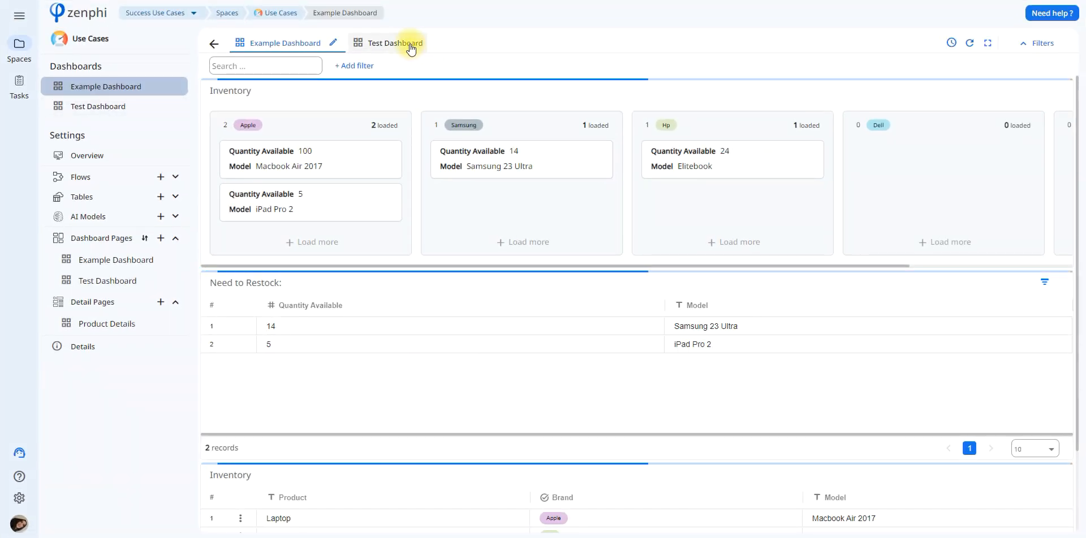
click(410, 45)
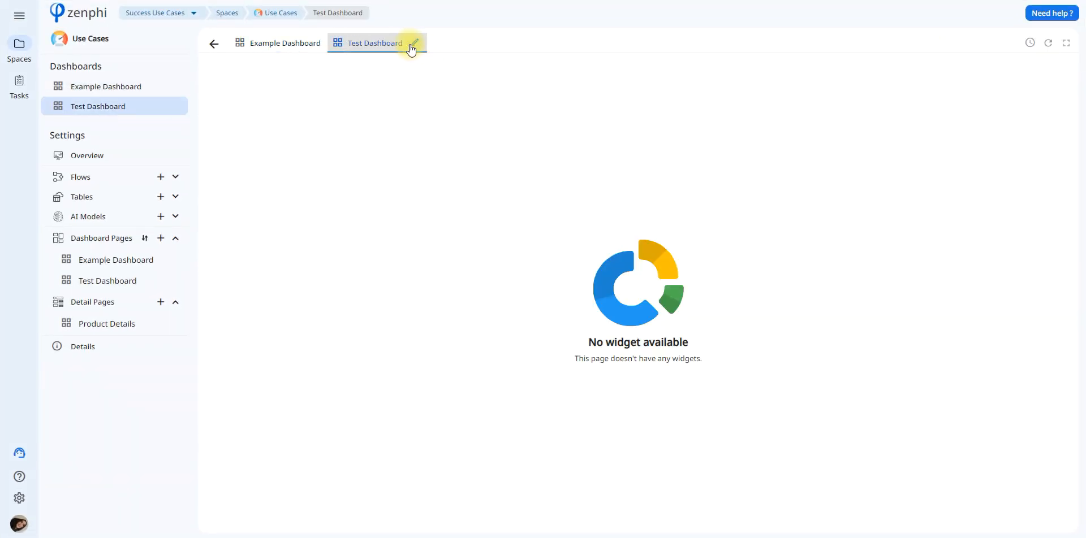
click(303, 43)
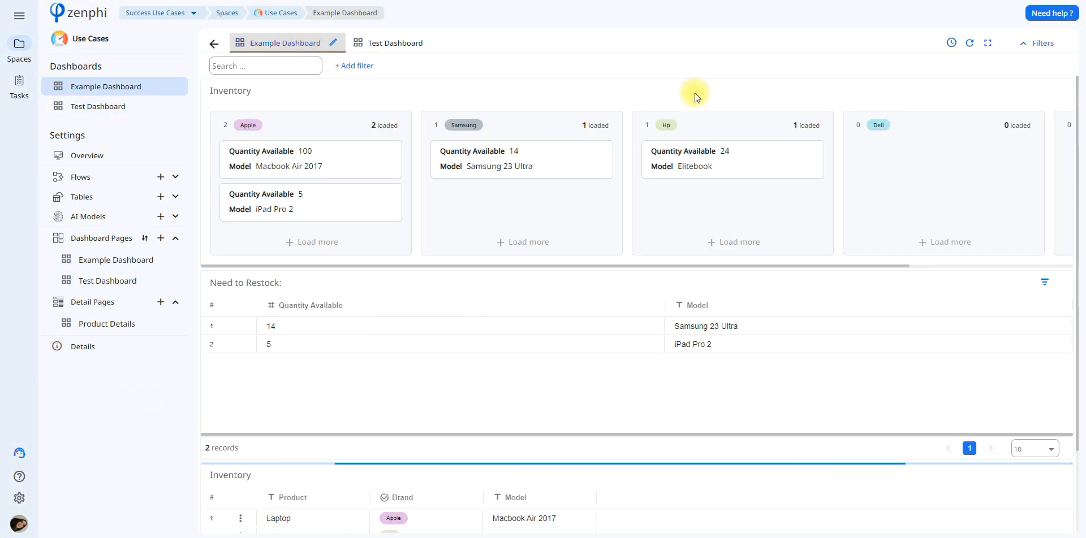